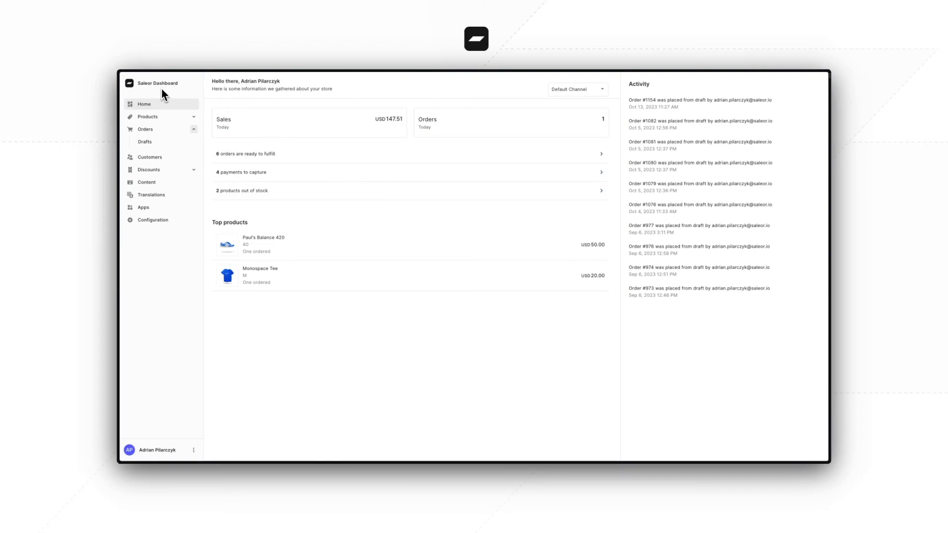
# Install the Taxes app from the list of all available apps, accepting its requested permissions
pyautogui.click(161, 209)
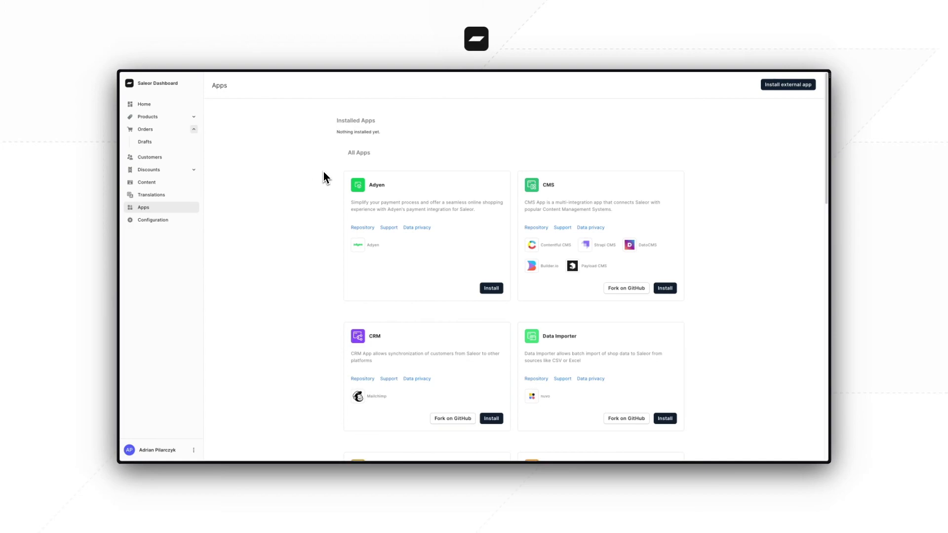
pyautogui.scroll(-8, 324, 172)
pyautogui.scroll(-7, 325, 176)
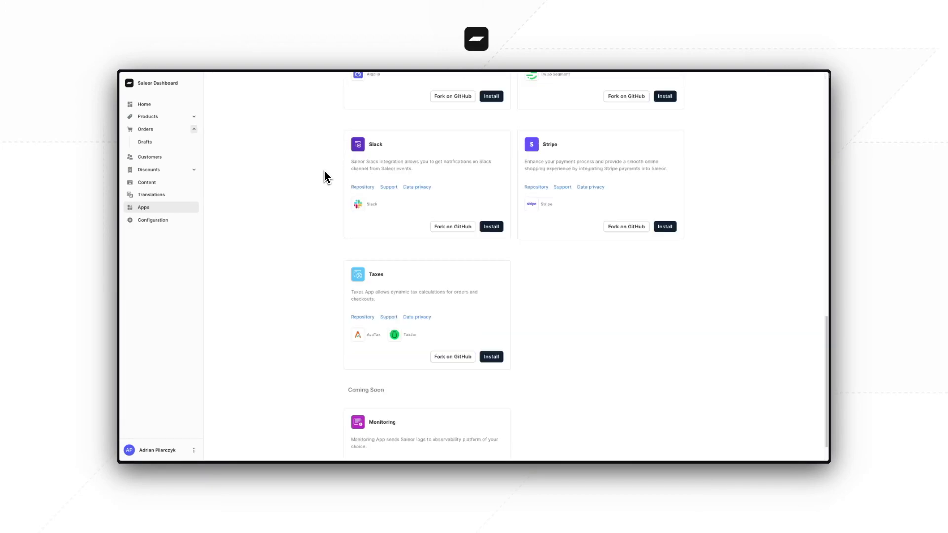
pyautogui.click(496, 357)
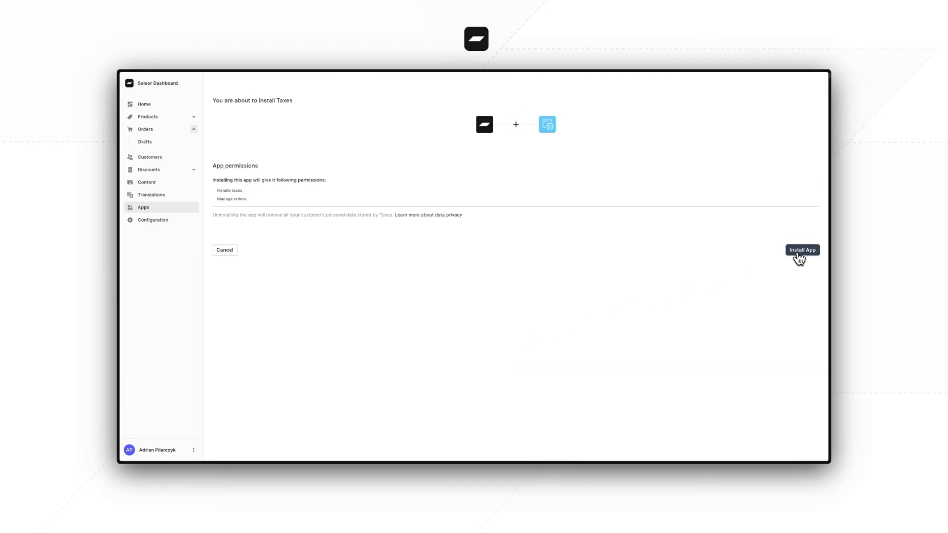
pyautogui.click(801, 250)
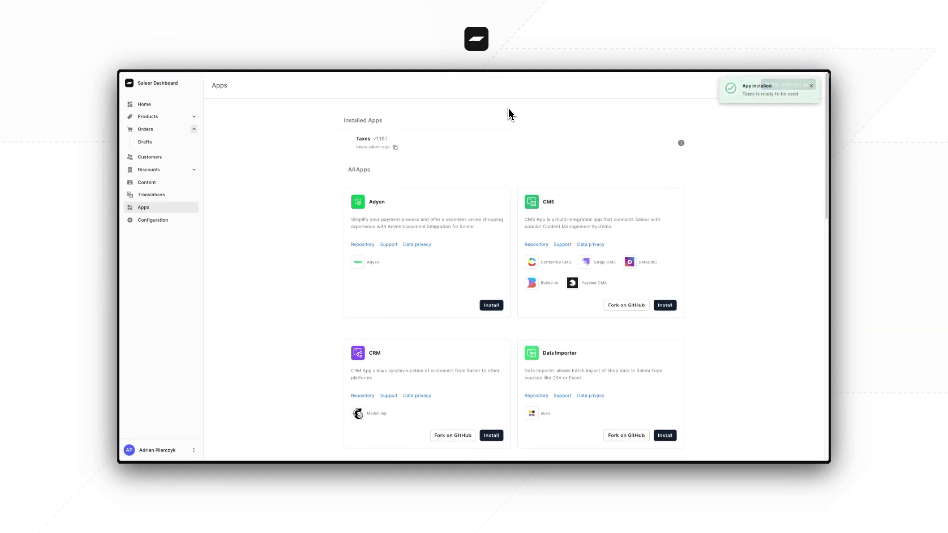
# Open the installed Taxes app and start a new AvaTax configuration as its first tax provider
pyautogui.click(518, 144)
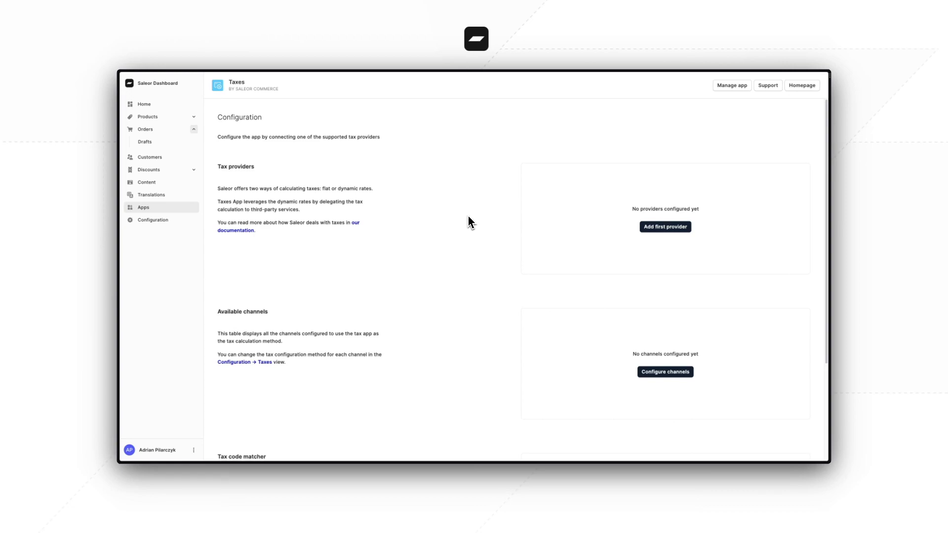
pyautogui.scroll(-3, 467, 216)
pyautogui.scroll(3, 468, 217)
pyautogui.scroll(-3, 447, 242)
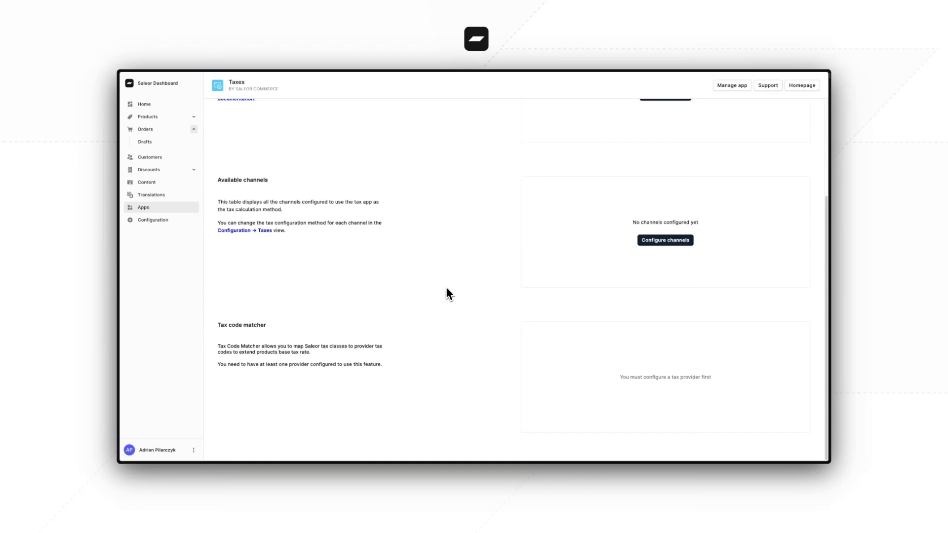
pyautogui.scroll(3, 447, 288)
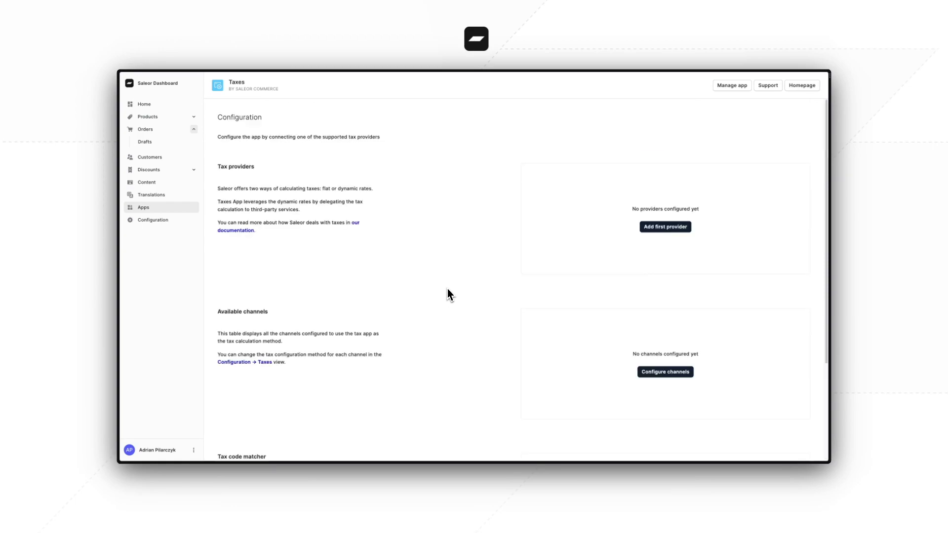
pyautogui.click(670, 231)
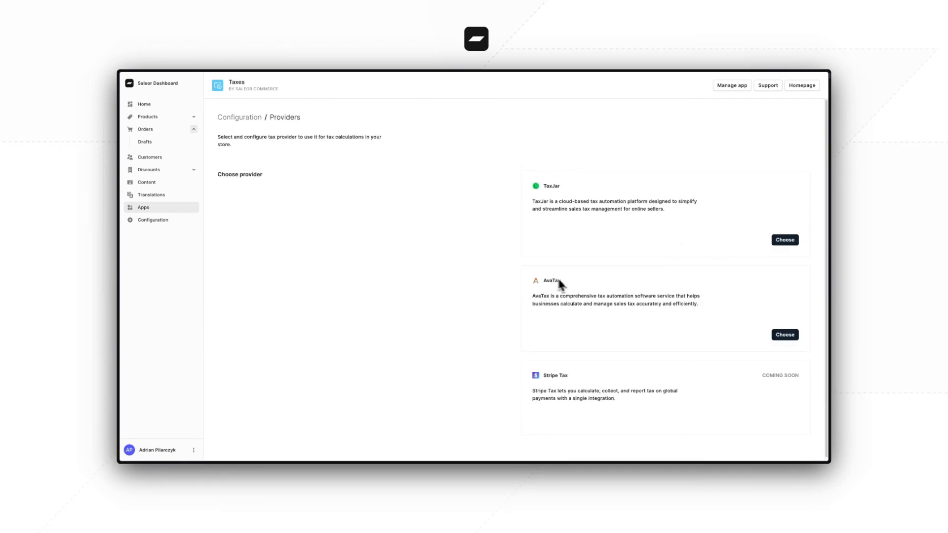
pyautogui.click(785, 336)
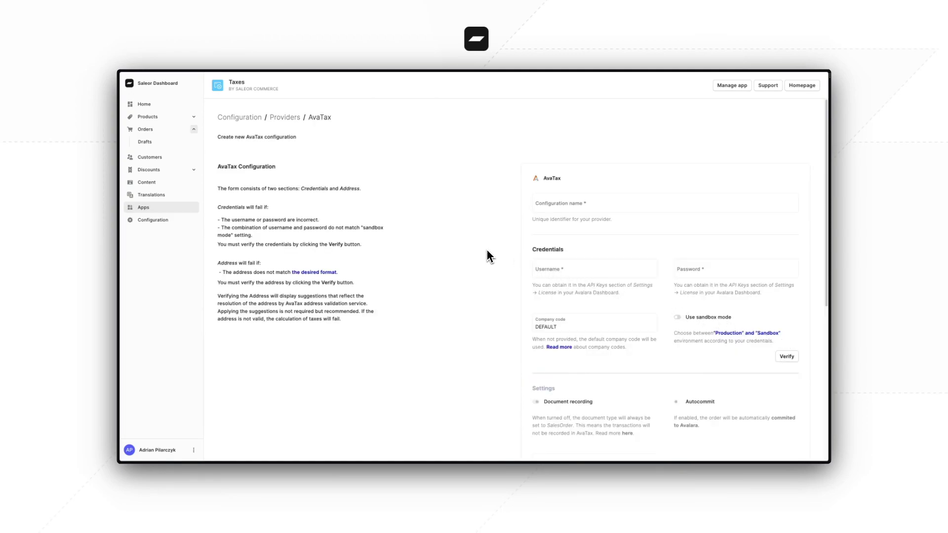
# Name the configuration avatax-production, enter the AvaTax username and password, enable sandbox mode, and verify the credentials
pyautogui.click(555, 207)
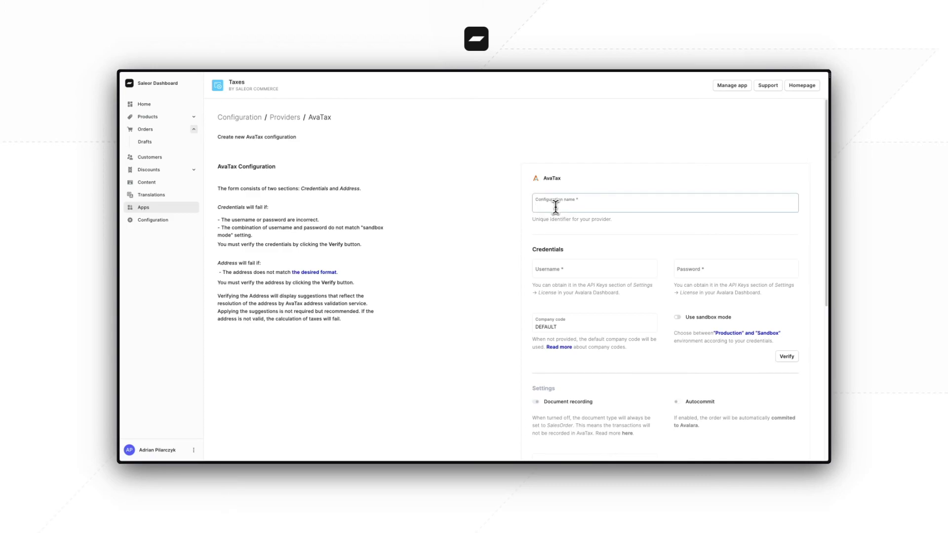
pyautogui.write('avatax-production')
pyautogui.press('Tab')
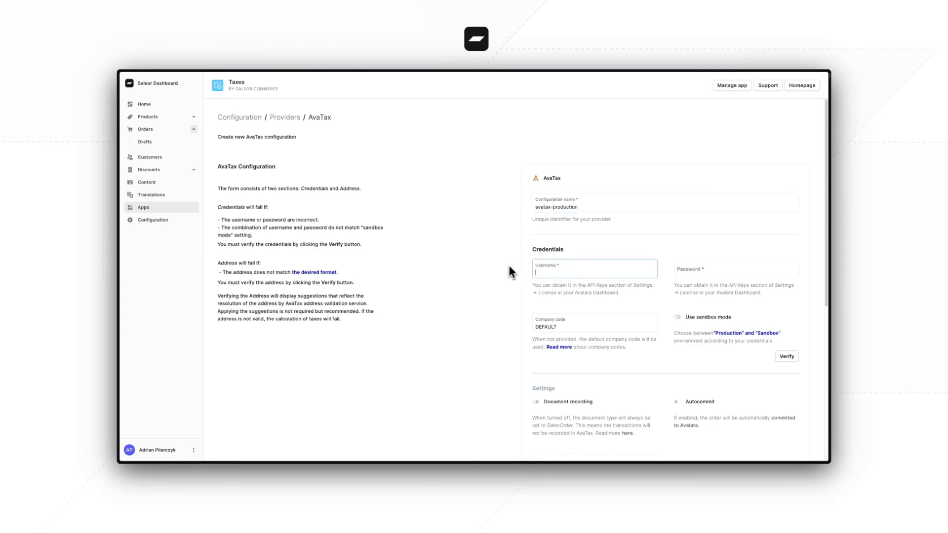
pyautogui.click(517, 274)
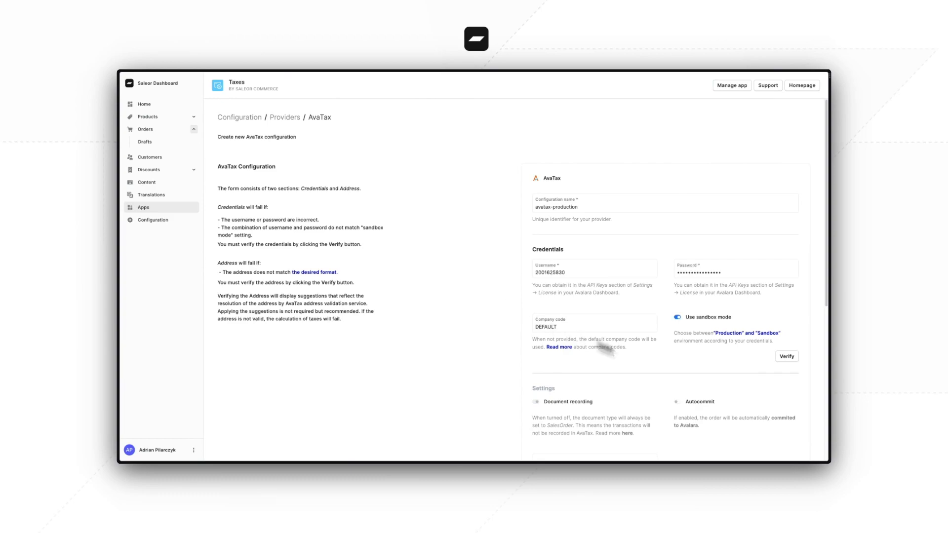
pyautogui.click(791, 362)
# Fill in the company's address in the AvaTax configuration, verify it, apply the suggested corrections, and save the provider
pyautogui.scroll(-5, 456, 282)
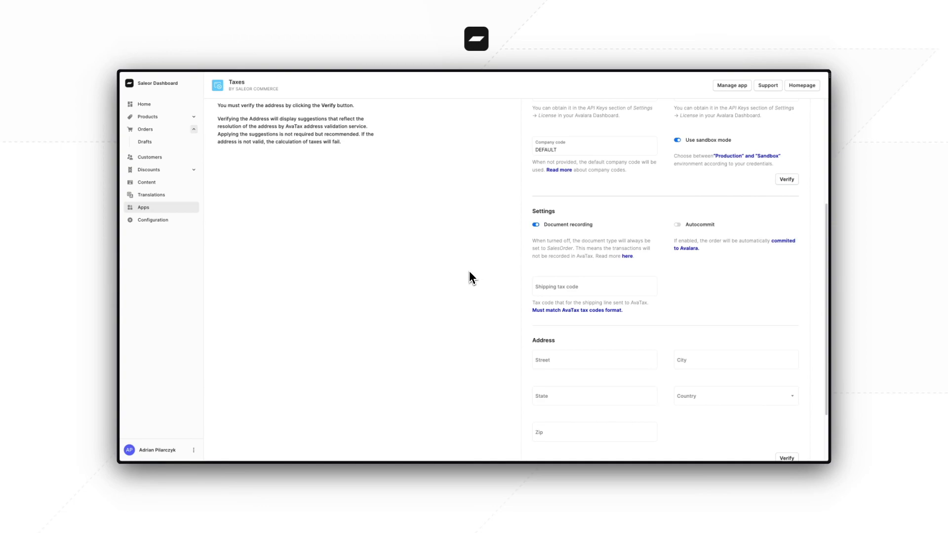
pyautogui.scroll(-3, 470, 273)
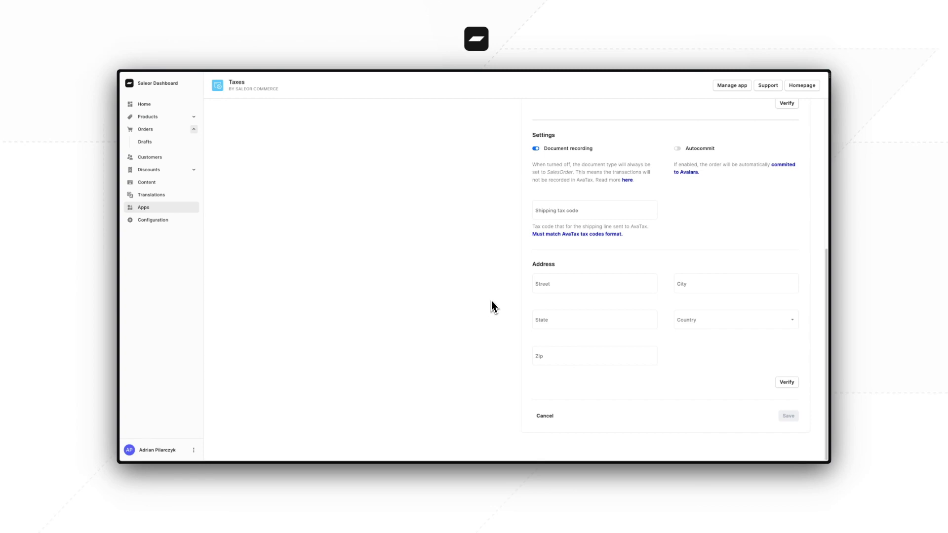
pyautogui.click(537, 291)
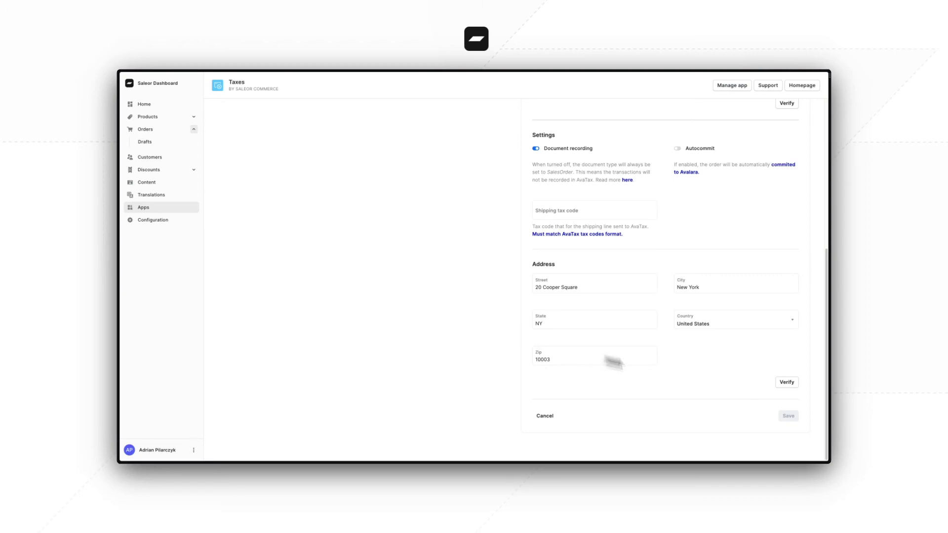
pyautogui.click(773, 387)
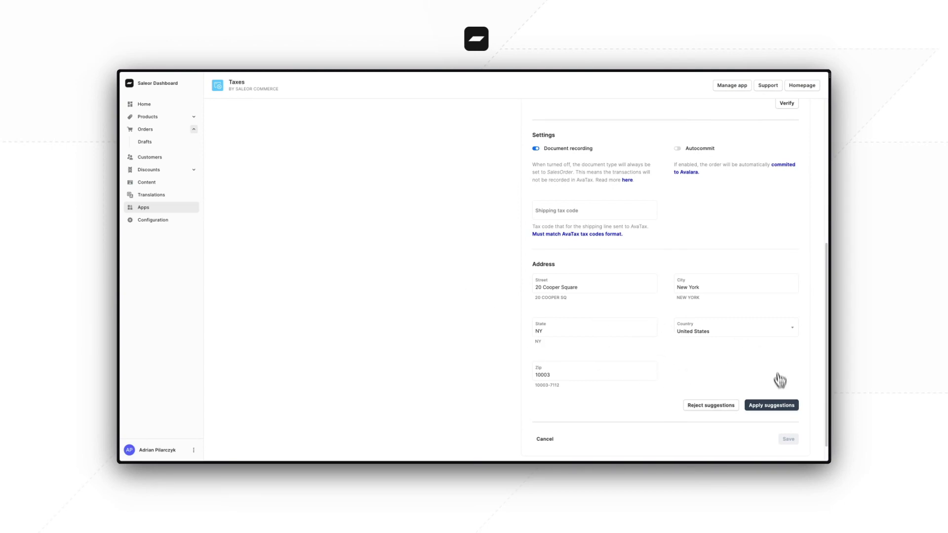
pyautogui.click(779, 411)
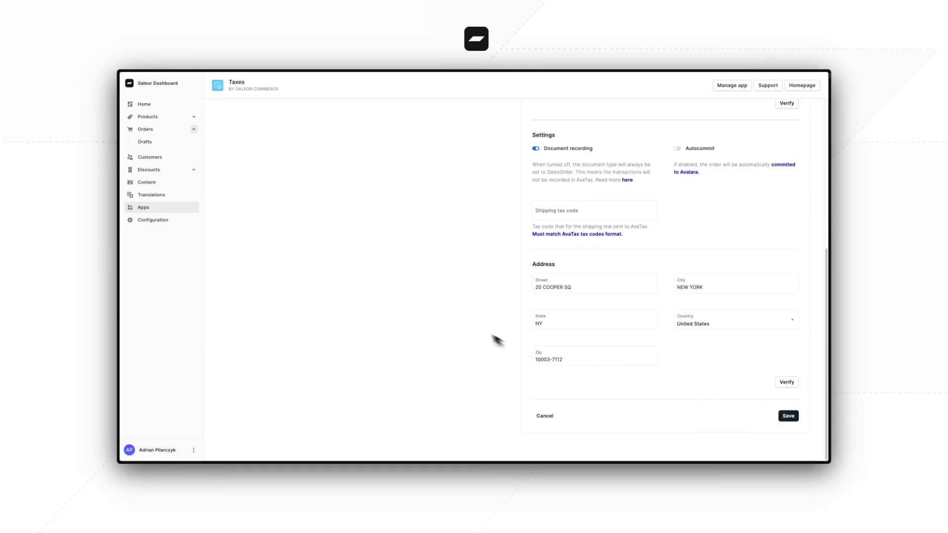
pyautogui.click(787, 417)
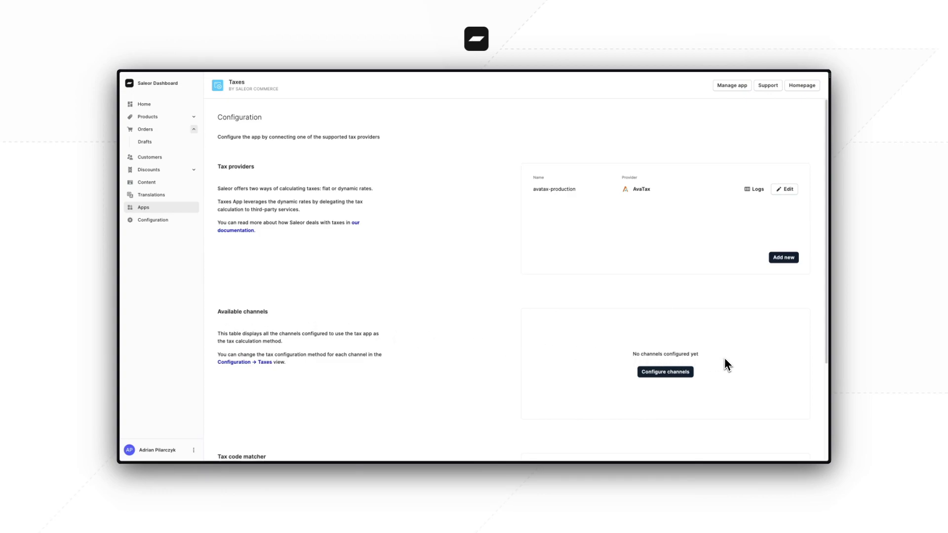
# Set the Default Channel's tax calculation method to Use tax app and save the channel tax settings
pyautogui.click(660, 380)
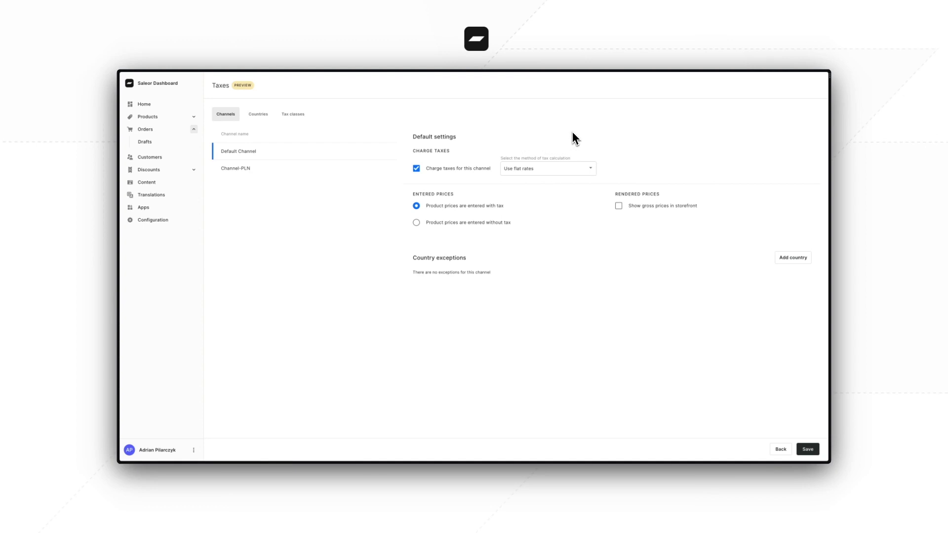
pyautogui.click(548, 173)
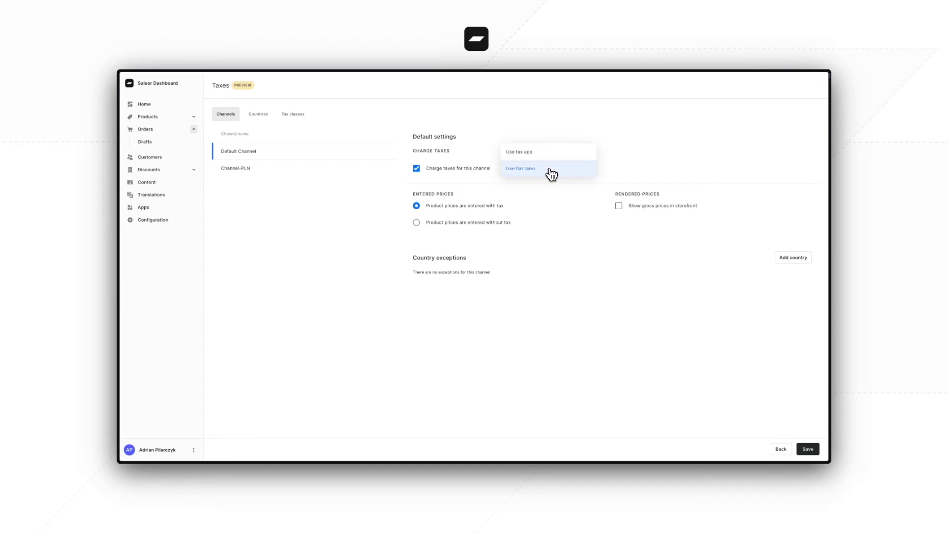
pyautogui.click(524, 156)
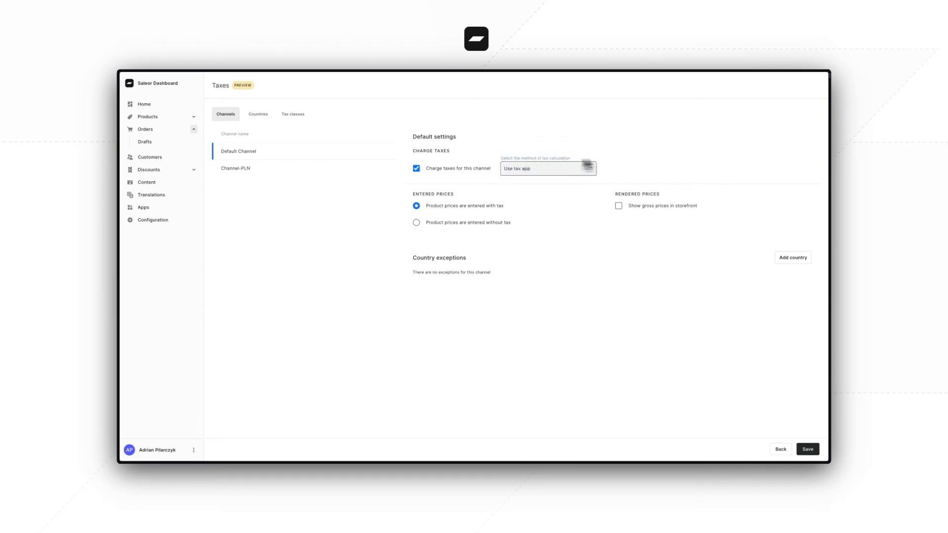
pyautogui.click(807, 449)
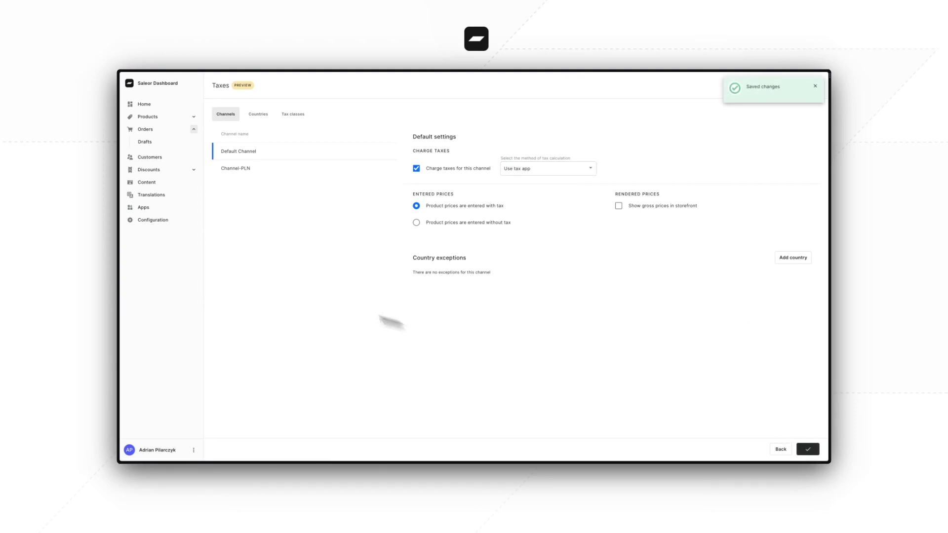
# Return to the Taxes app and assign the avatax-production provider to default-channel
pyautogui.click(149, 210)
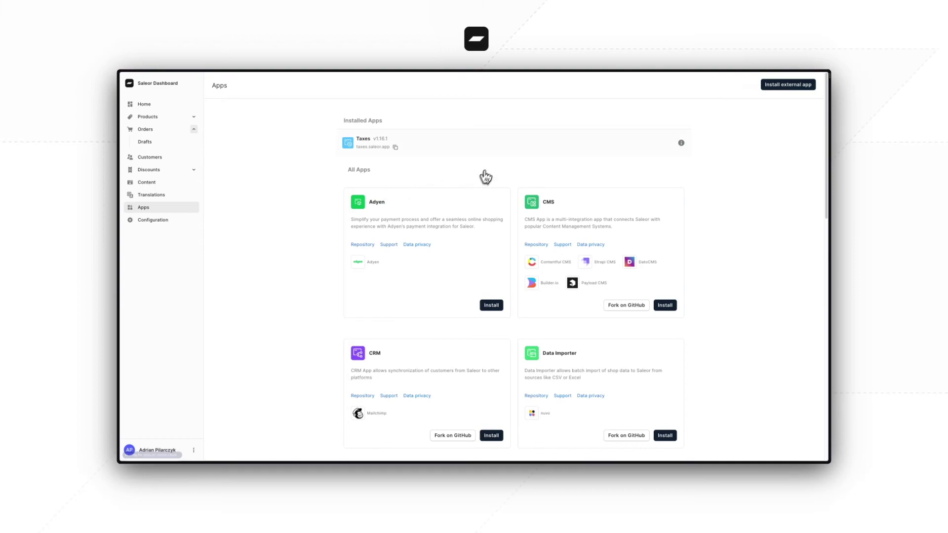
pyautogui.click(499, 148)
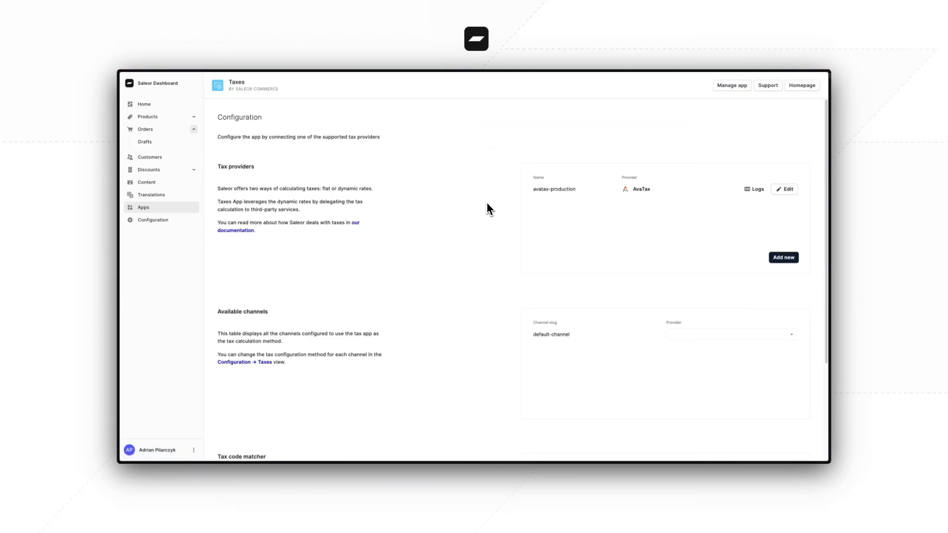
pyautogui.scroll(-1, 489, 211)
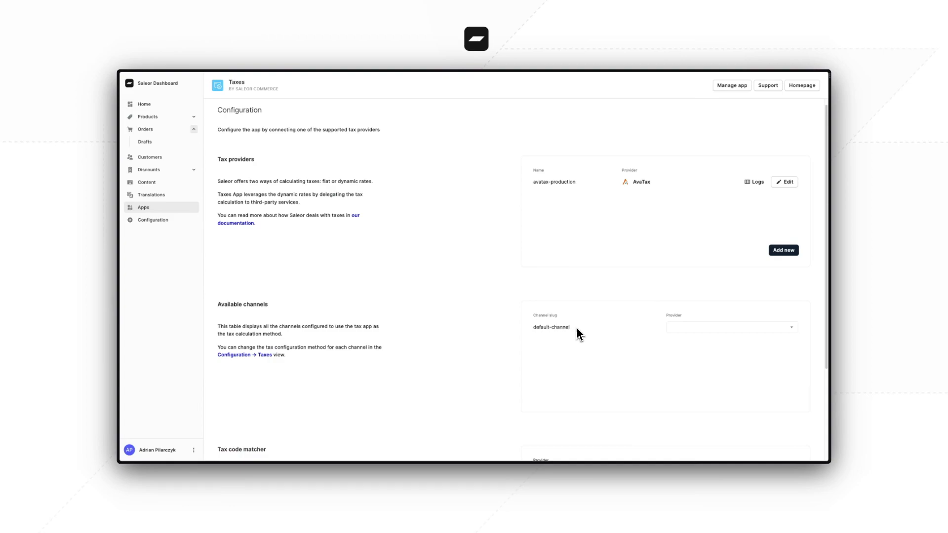
pyautogui.click(685, 327)
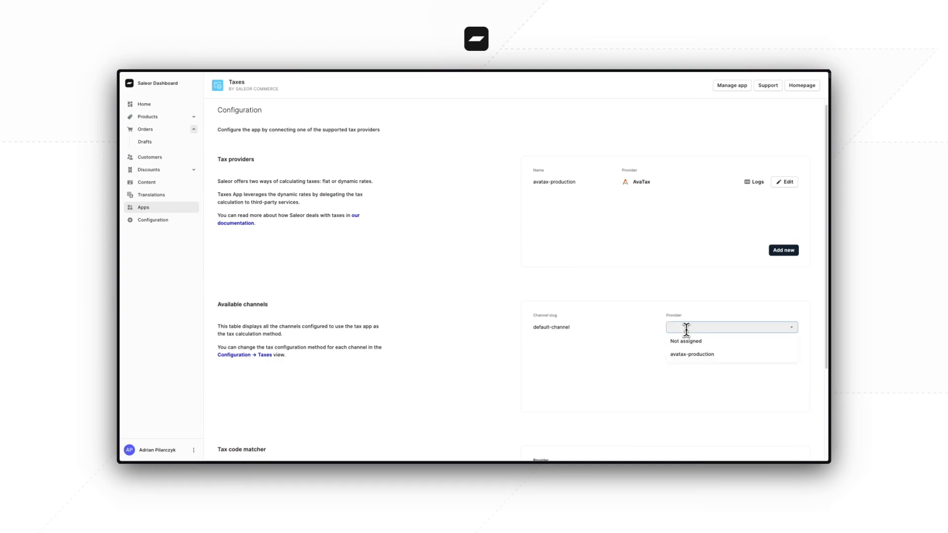
pyautogui.click(695, 360)
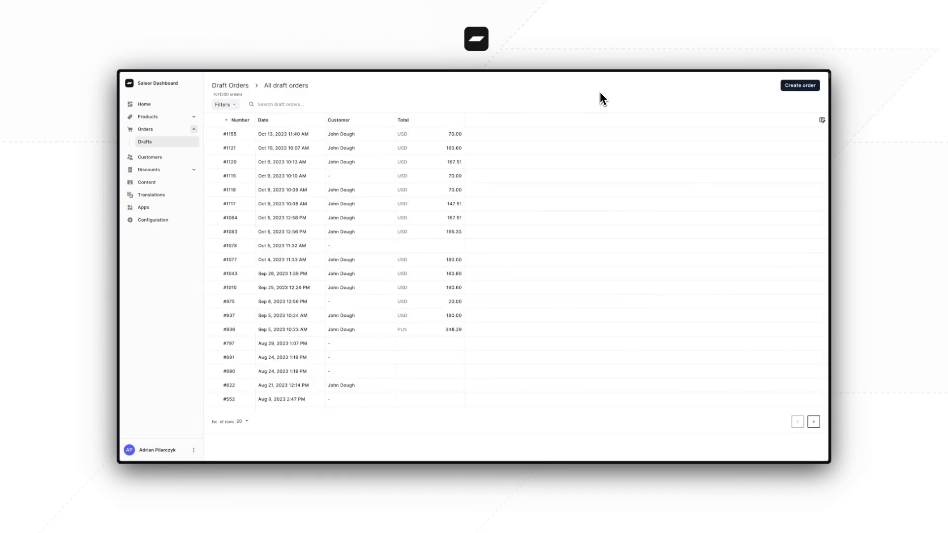
# Create a new draft order in the Default Channel
pyautogui.click(795, 87)
pyautogui.click(448, 266)
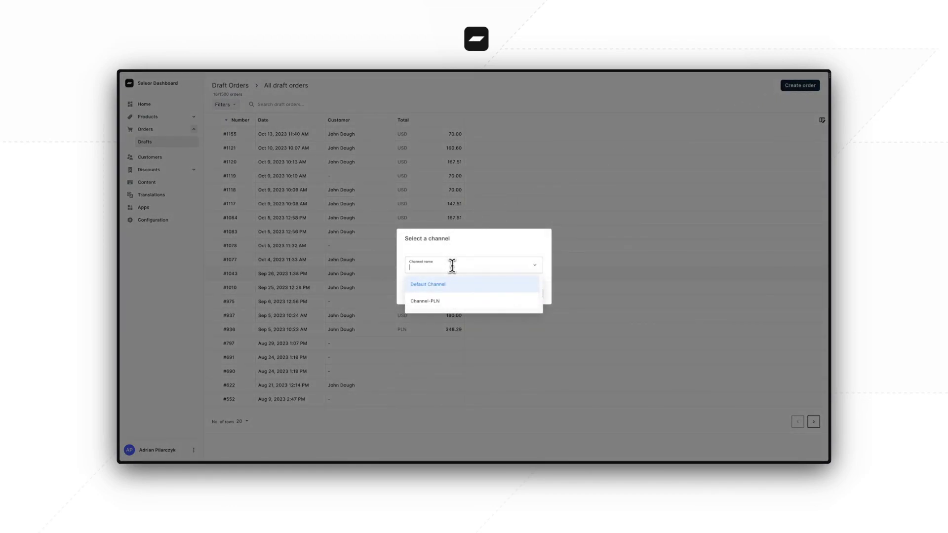
pyautogui.click(447, 288)
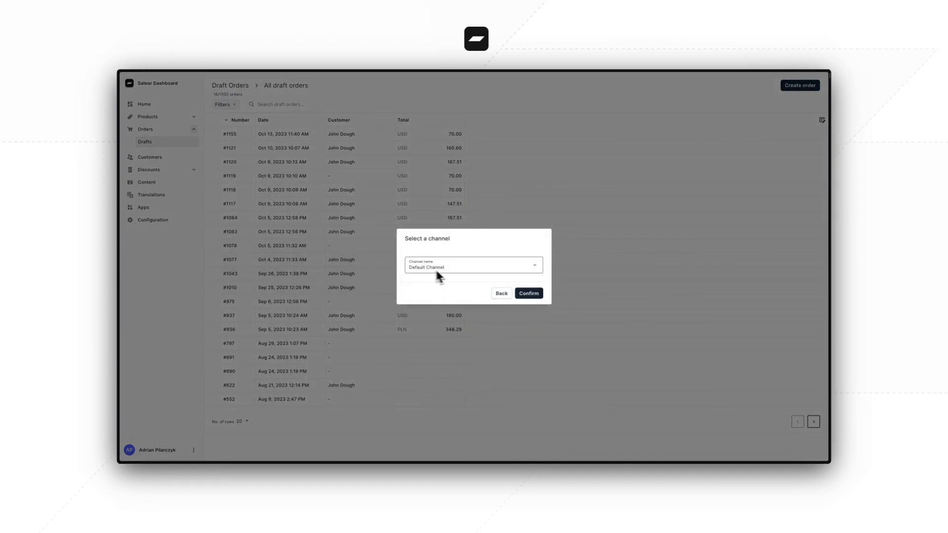
pyautogui.click(542, 295)
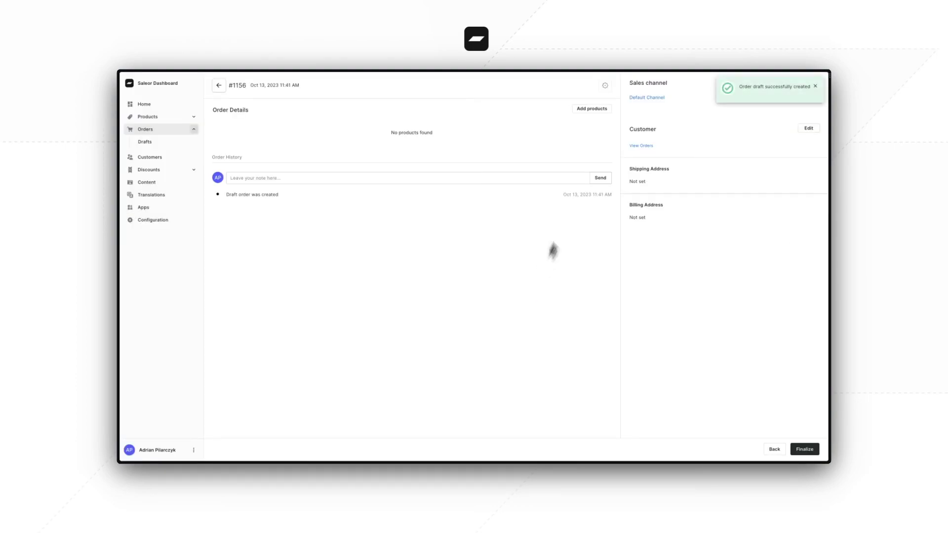
# Add the Monospace Tee in size L and Paul's Balance 420 in size 40 to the draft order
pyautogui.click(592, 109)
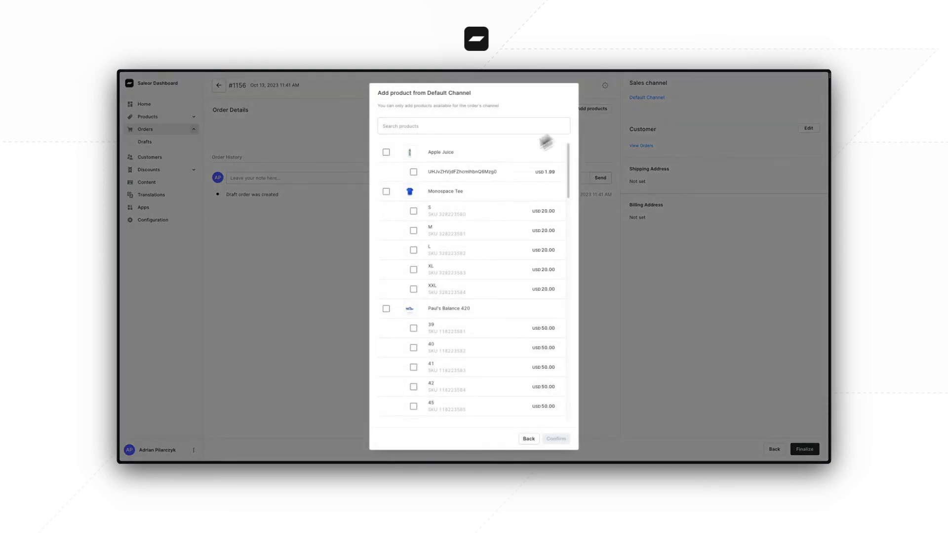
pyautogui.click(413, 250)
pyautogui.click(413, 348)
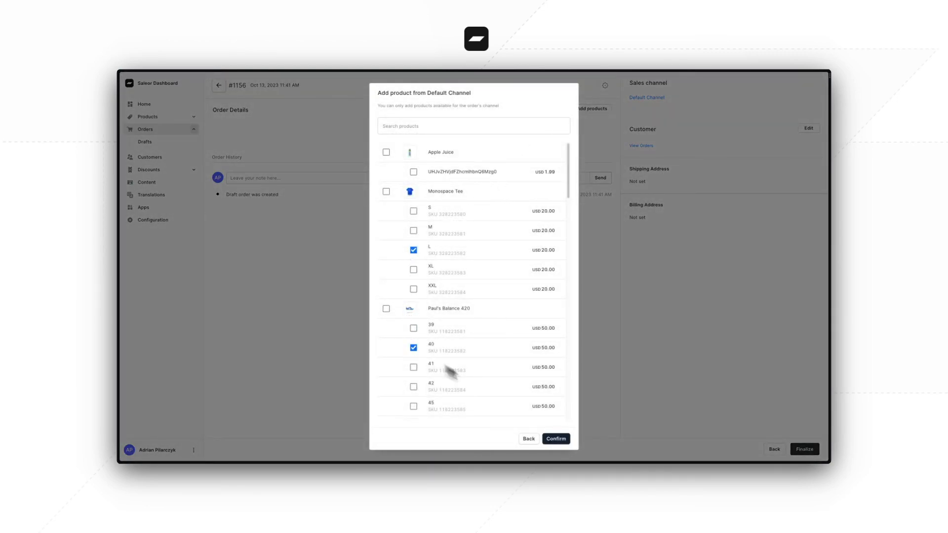
pyautogui.click(565, 441)
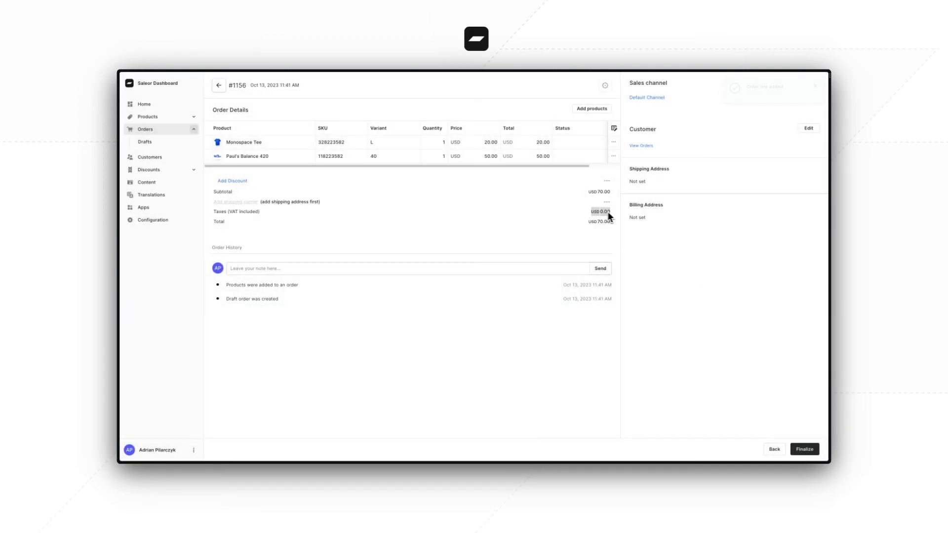
# Search for the existing customer by name and assign them to the draft order
pyautogui.click(817, 129)
pyautogui.write('john do')
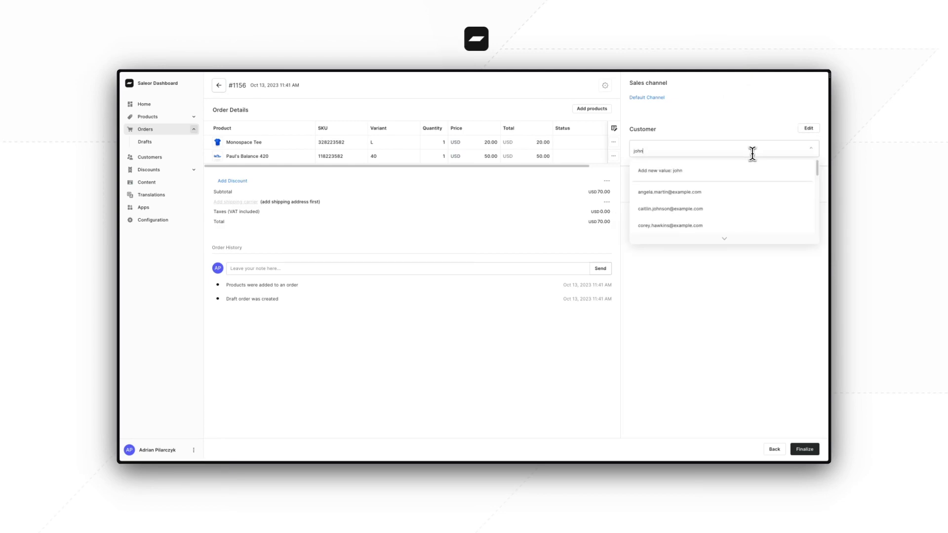
pyautogui.click(744, 187)
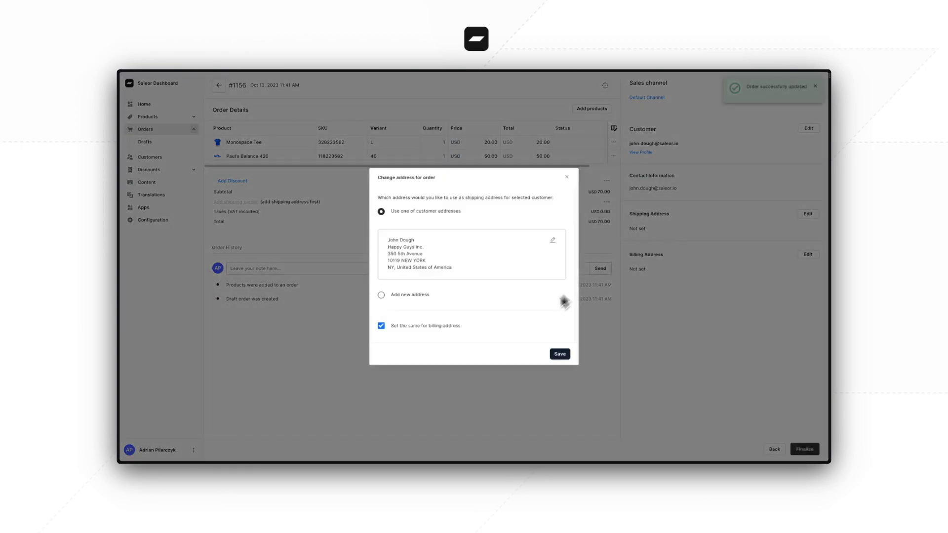
# Use the customer's saved address for both shipping and billing, and check the calculated taxes on the order
pyautogui.click(560, 354)
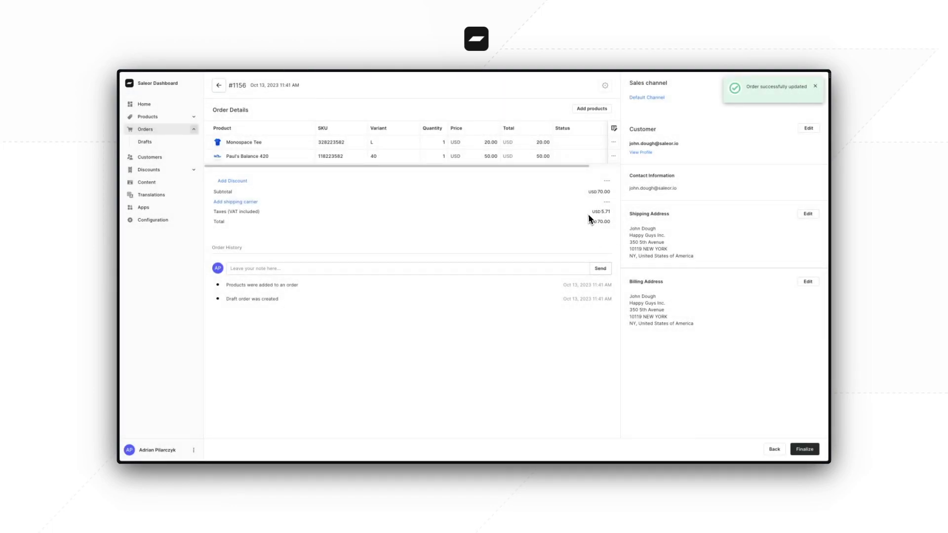
pyautogui.moveTo(590, 211); pyautogui.dragTo(611, 211)
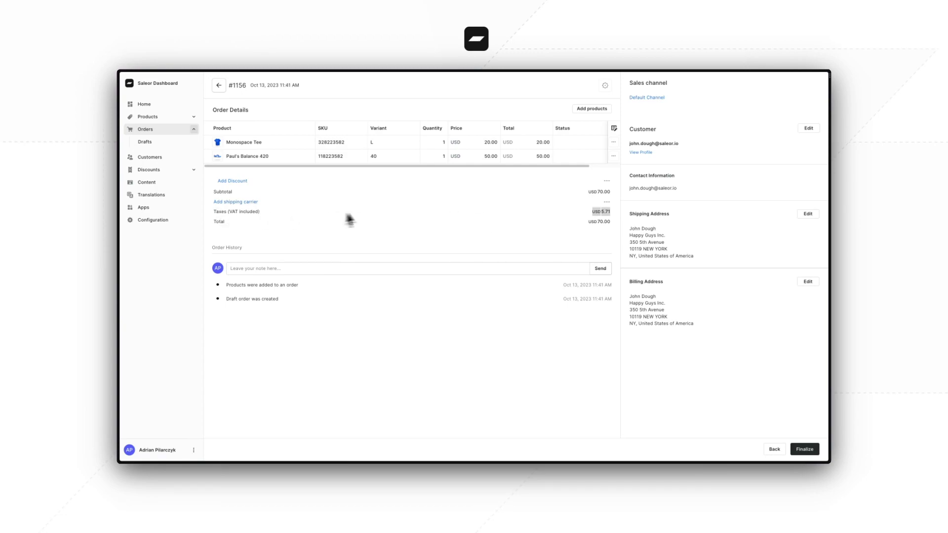
pyautogui.click(433, 214)
# Set UPS as the order's shipping carrier and finalize the order
pyautogui.click(251, 203)
pyautogui.click(404, 264)
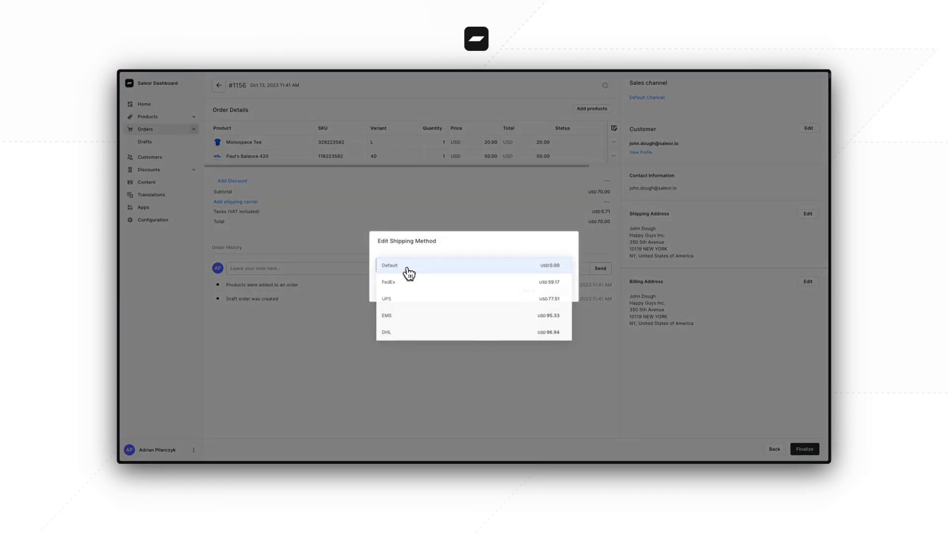
pyautogui.click(426, 299)
pyautogui.click(558, 292)
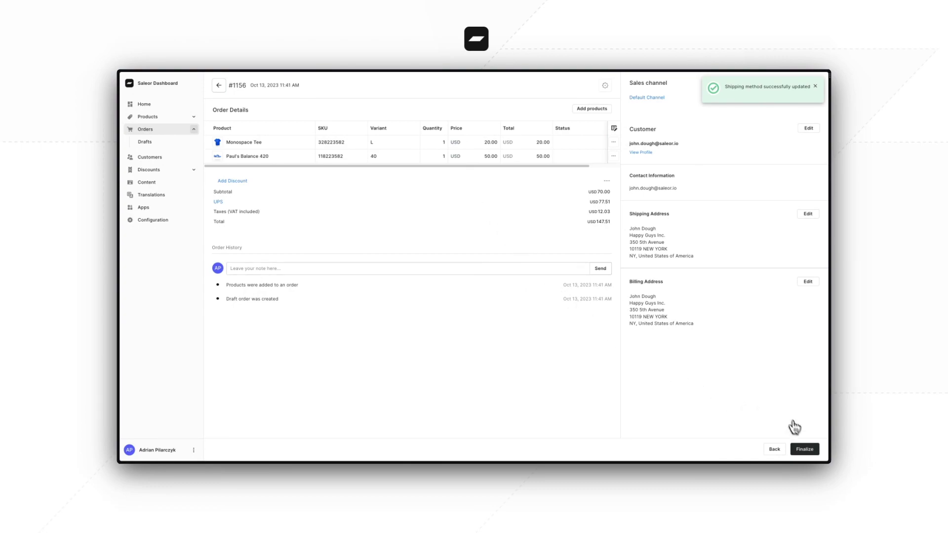
pyautogui.click(806, 450)
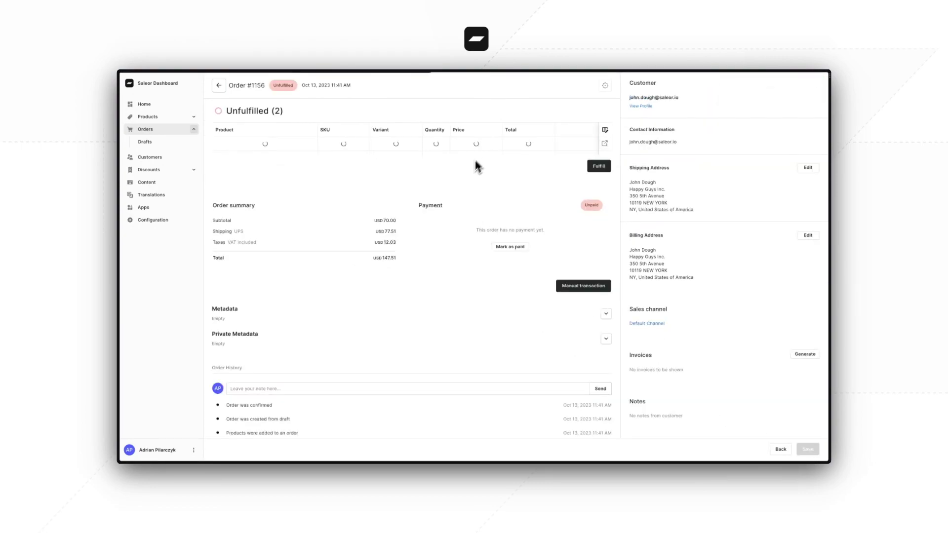
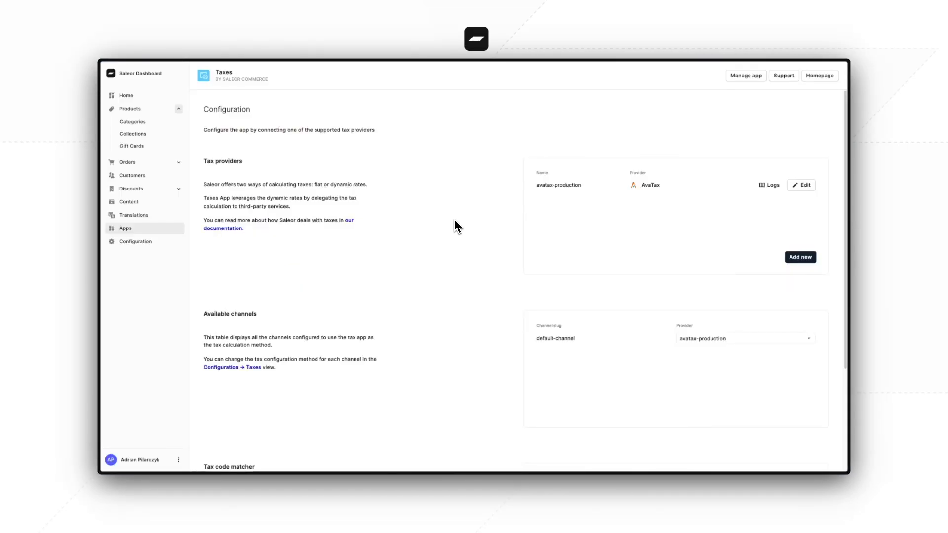
# Open the AvaTax tax code matcher in the Taxes app and examine the codes available for the Juice class
pyautogui.scroll(-3, 454, 222)
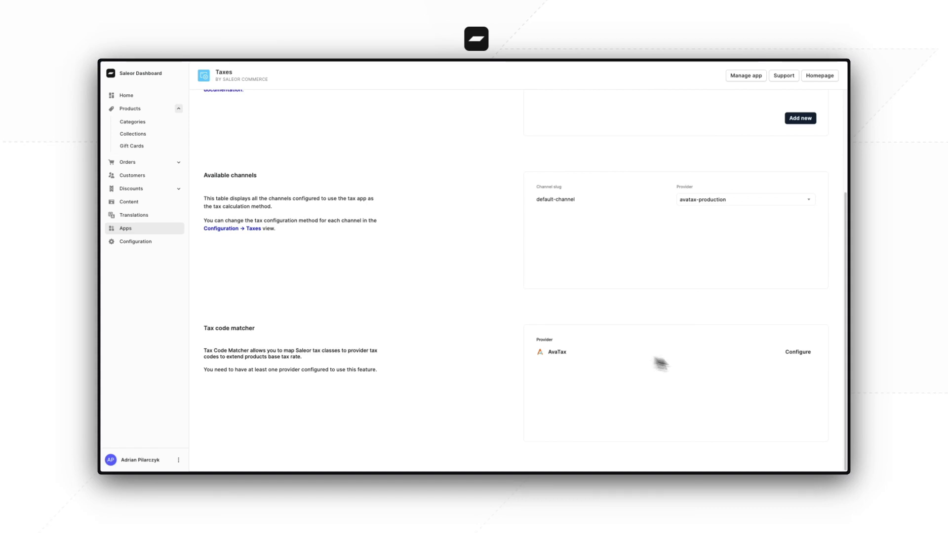
pyautogui.click(795, 352)
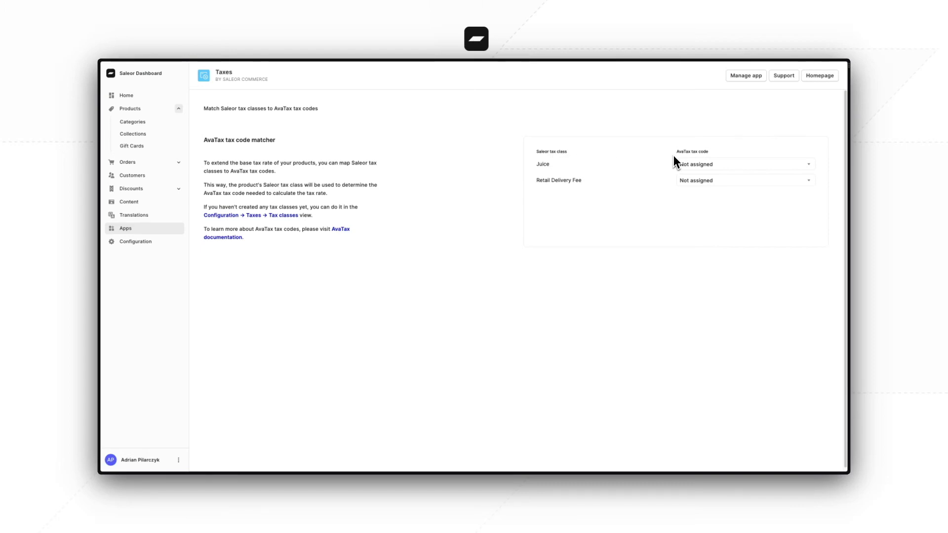
pyautogui.click(718, 163)
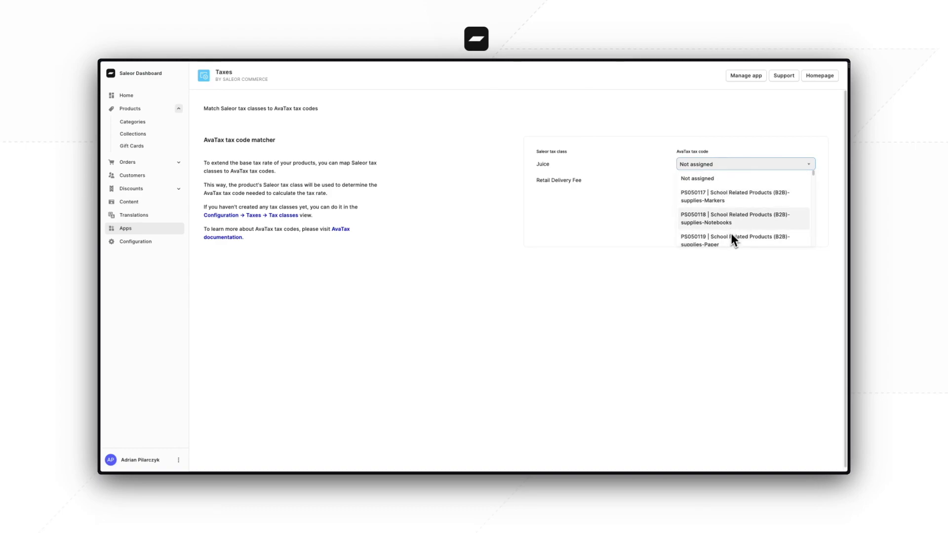
pyautogui.click(650, 199)
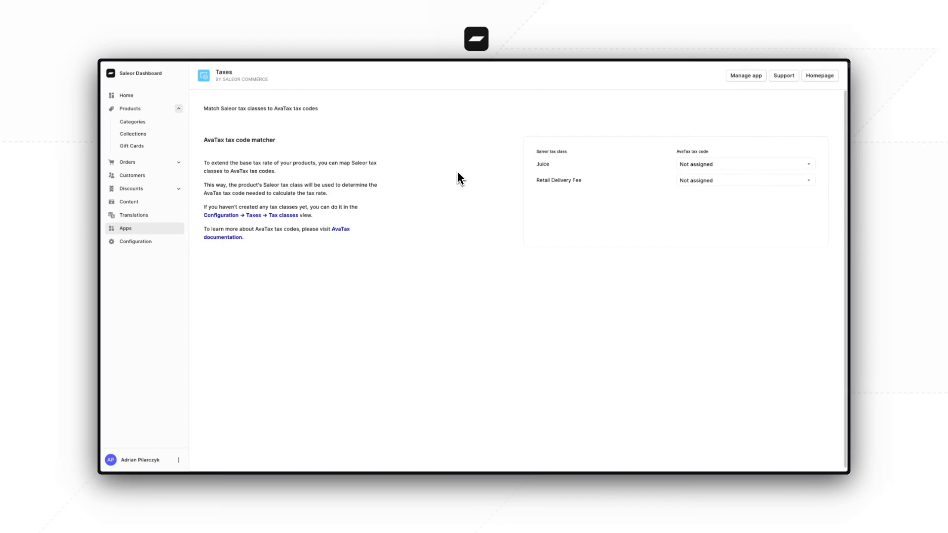
# Create a tax class named Clothing in the tax class configuration and save it
pyautogui.click(286, 216)
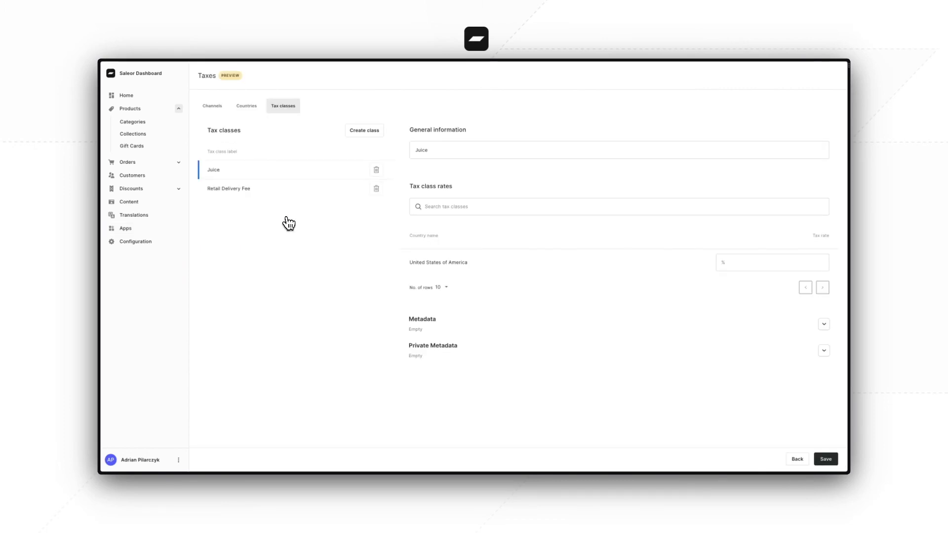
pyautogui.click(365, 130)
pyautogui.tripleClick(497, 155)
pyautogui.press('BackSpace')
pyautogui.write('Clothing')
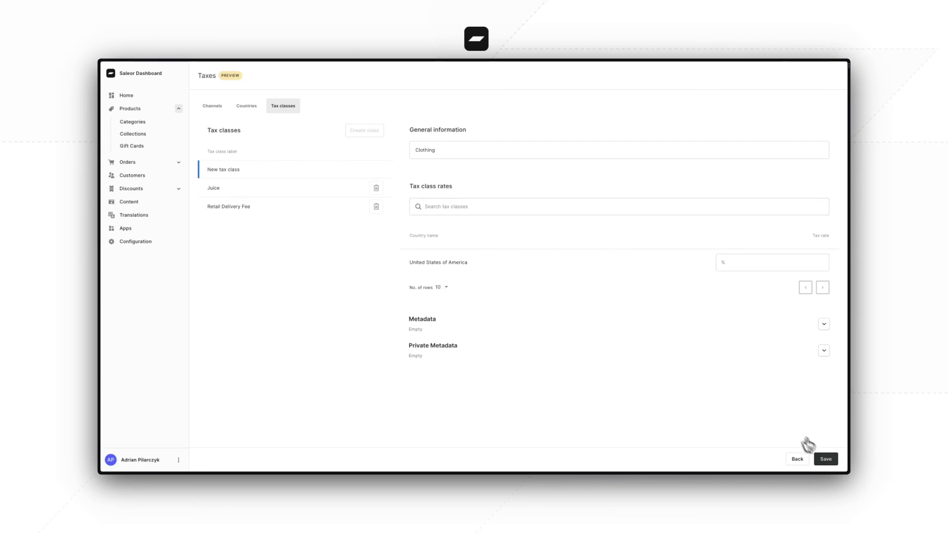
pyautogui.click(825, 459)
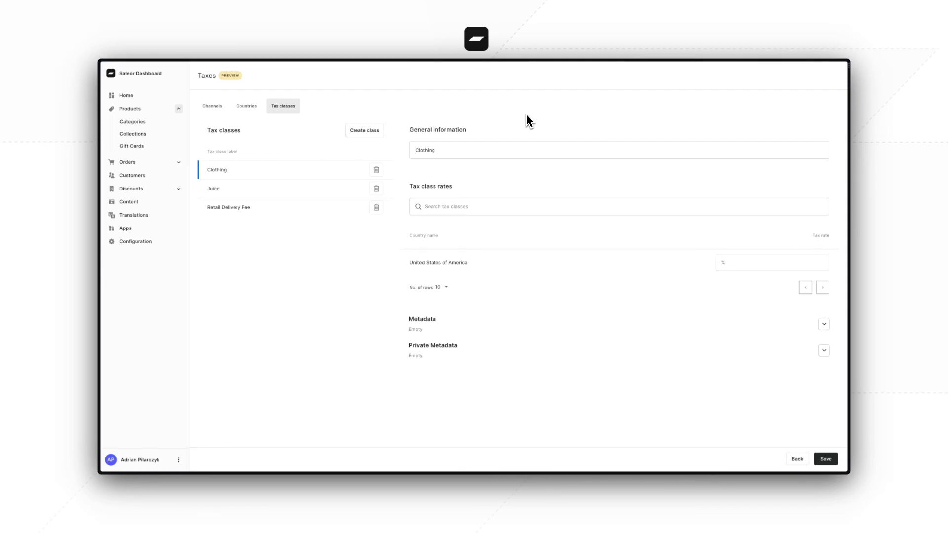
# Return to the Taxes app and open the tax code matcher configuration for AvaTax
pyautogui.click(140, 231)
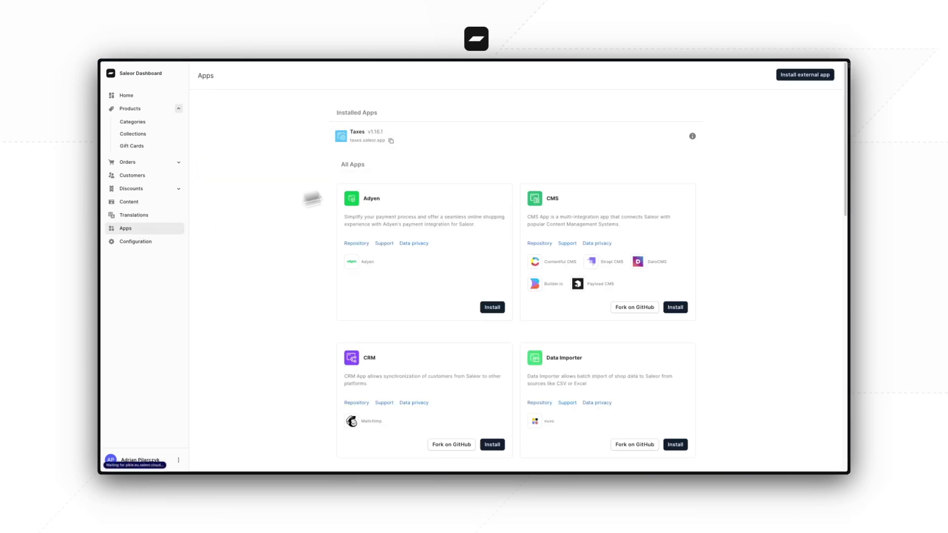
pyautogui.click(463, 145)
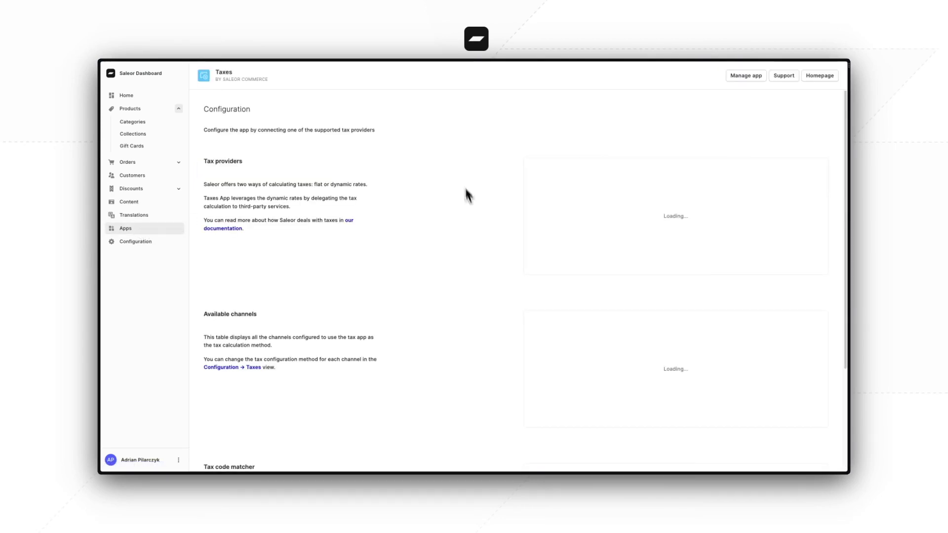
pyautogui.scroll(-3, 681, 301)
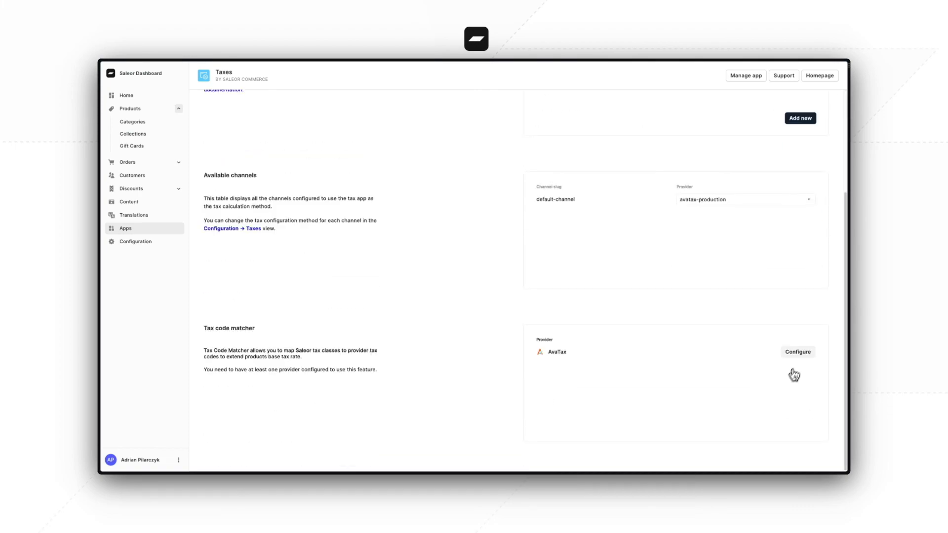
pyautogui.click(795, 352)
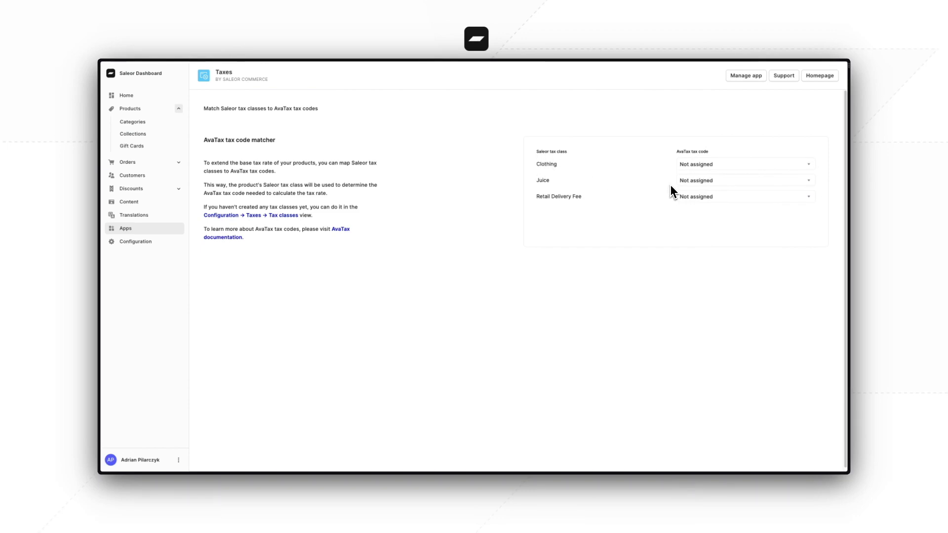
# Browse the AvaTax tax codes and choose one for the Clothing tax class
pyautogui.click(701, 165)
pyautogui.click(701, 165)
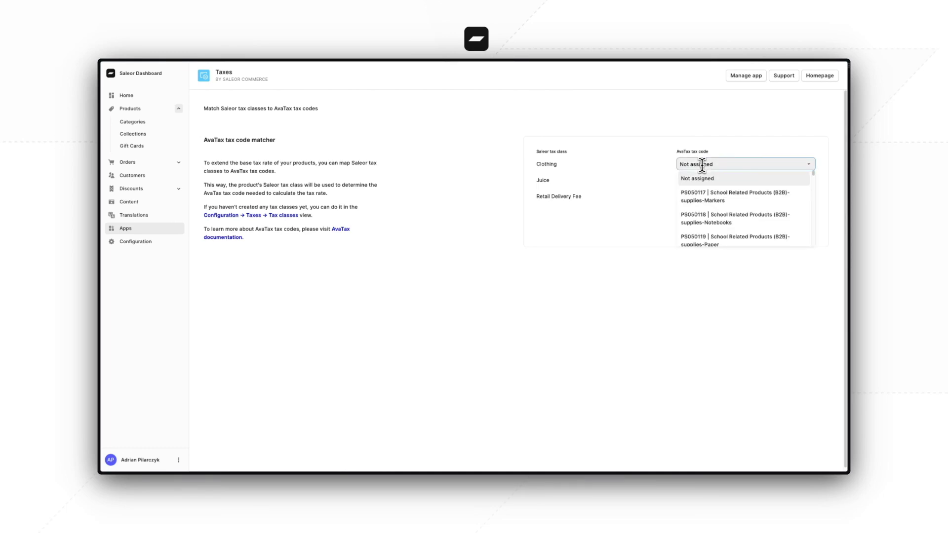
pyautogui.scroll(-2, 718, 202)
pyautogui.scroll(-1, 720, 219)
pyautogui.scroll(-1, 723, 230)
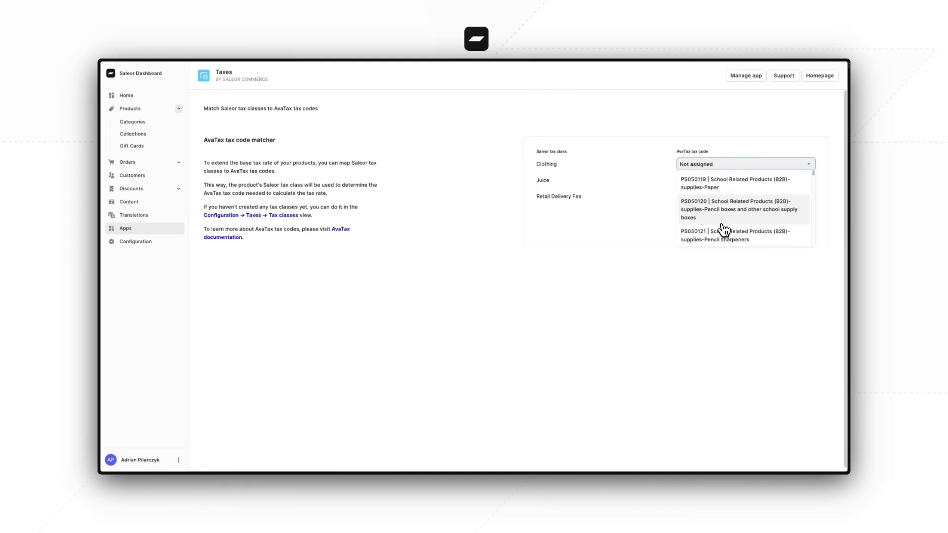
pyautogui.scroll(-5, 721, 220)
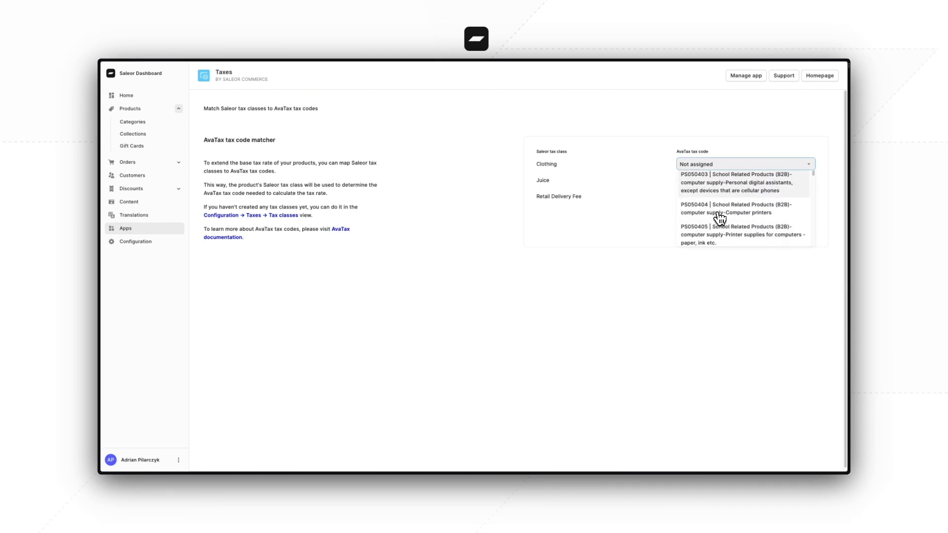
pyautogui.click(720, 219)
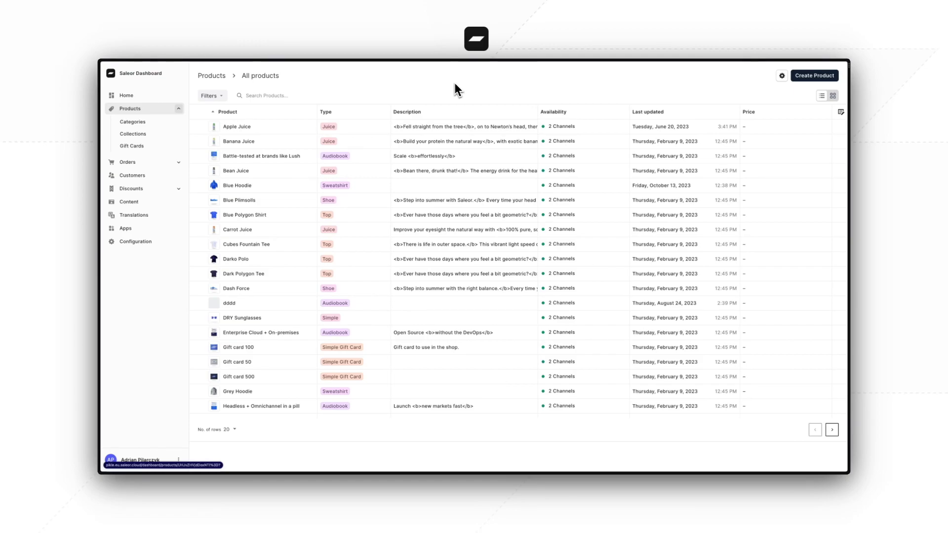
# Assign the Clothing tax class to the Blue Hoodie product and save it
pyautogui.click(245, 188)
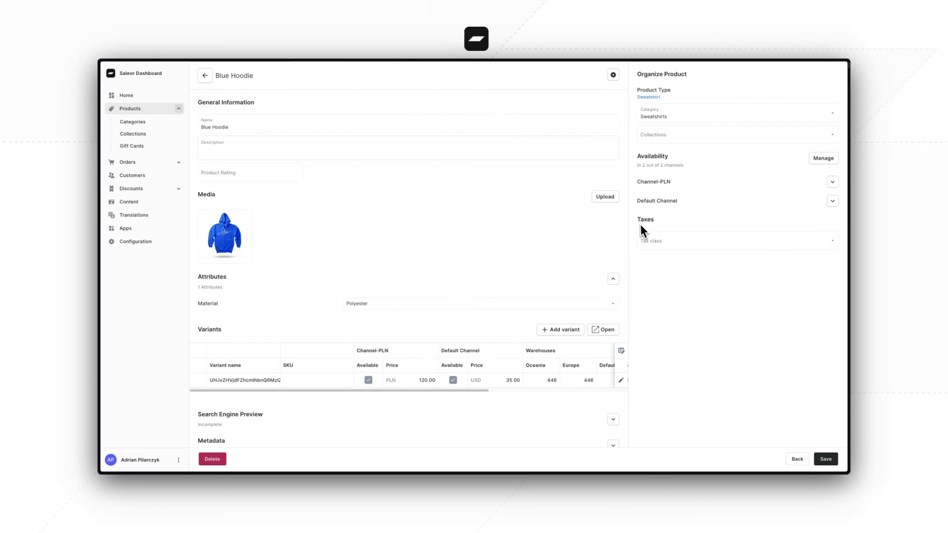
pyautogui.click(668, 240)
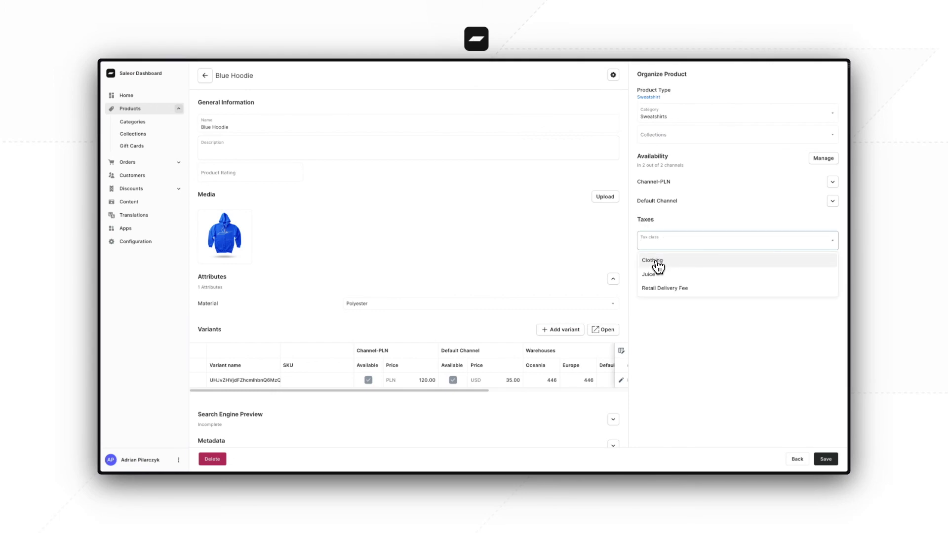
pyautogui.click(656, 262)
pyautogui.click(826, 459)
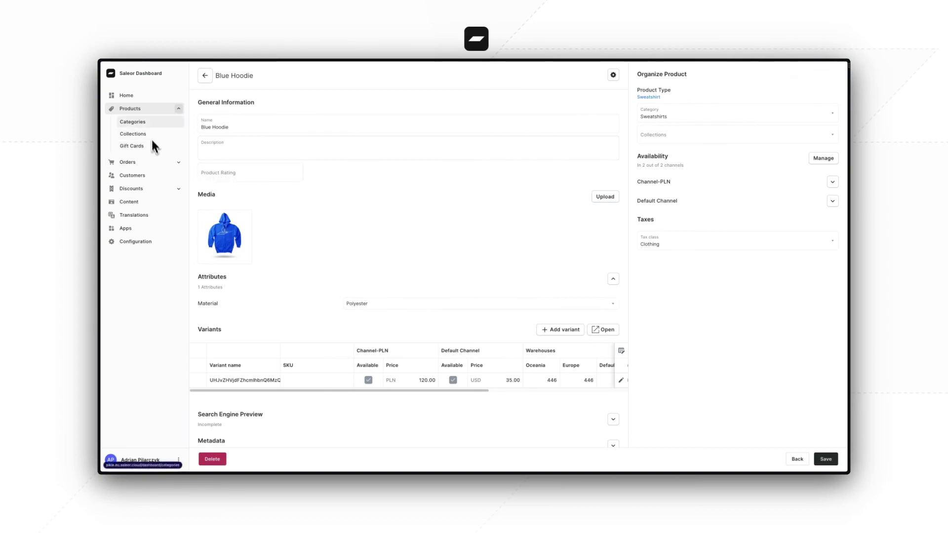
# Start another draft order in the Default Channel from the orders list
pyautogui.click(133, 163)
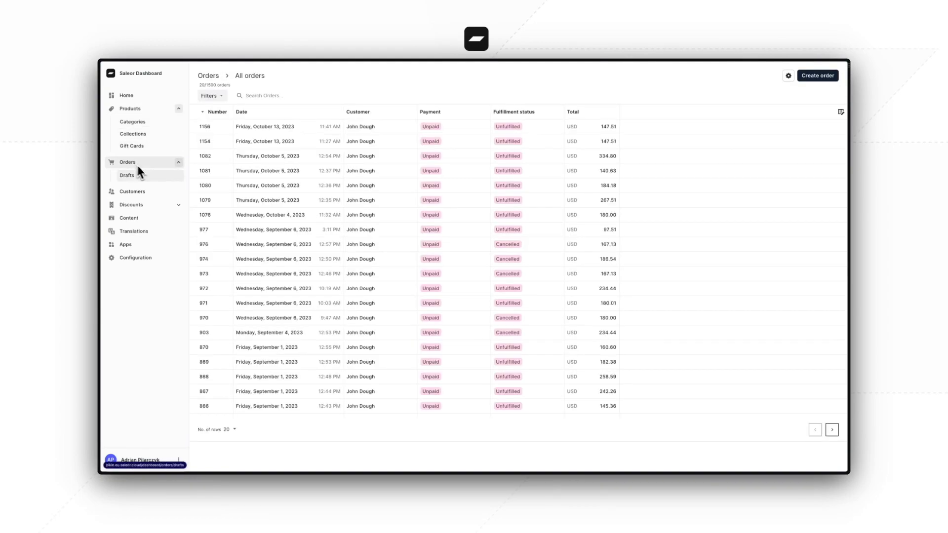
pyautogui.click(817, 75)
pyautogui.click(485, 268)
pyautogui.click(489, 286)
pyautogui.click(533, 302)
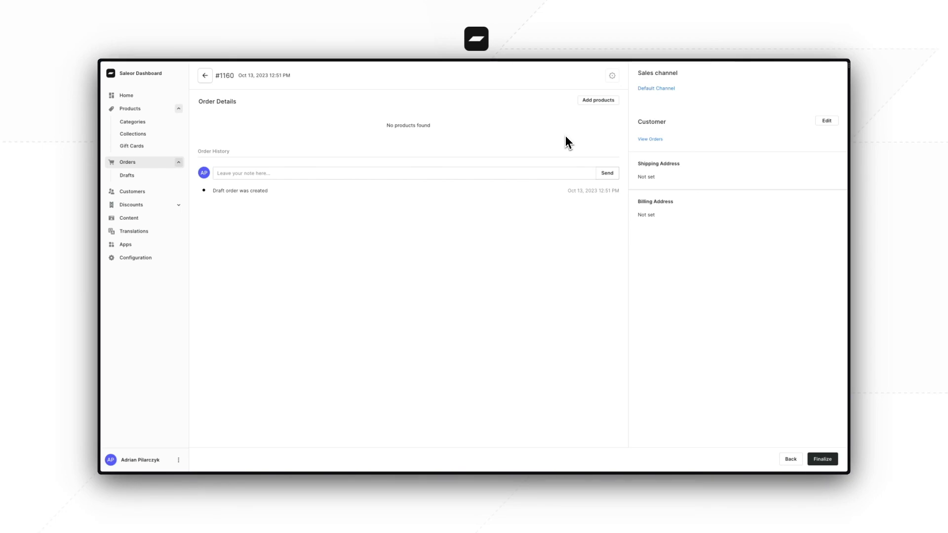
# Add the Blue Hoodie to the draft order
pyautogui.click(600, 100)
pyautogui.scroll(-5, 408, 296)
pyautogui.click(409, 194)
pyautogui.click(561, 447)
# Find the existing customer by name and assign them to the Blue Hoodie draft order
pyautogui.click(826, 120)
pyautogui.write('john')
pyautogui.click(698, 163)
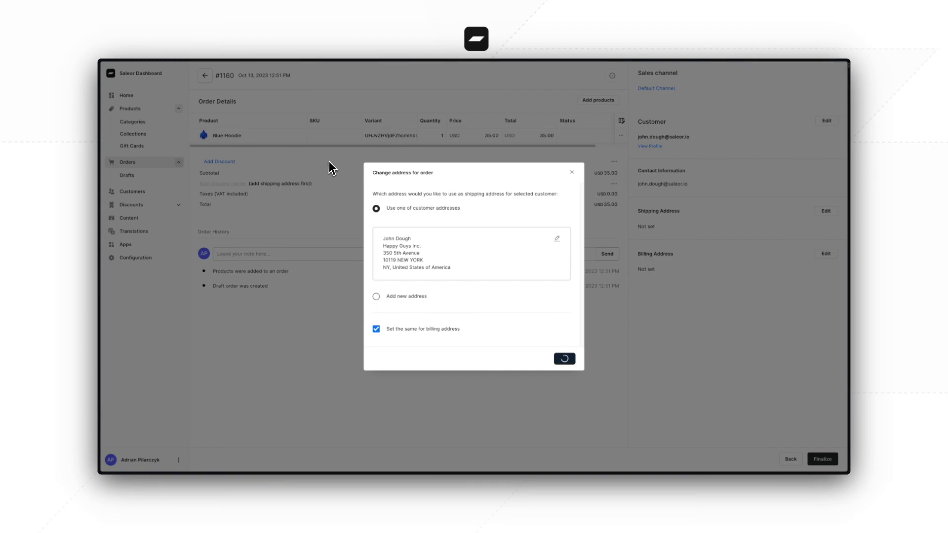
# Add UPS as the shipping carrier for the Blue Hoodie order and finalize it
pyautogui.click(222, 183)
pyautogui.click(473, 265)
pyautogui.click(444, 282)
pyautogui.click(560, 292)
pyautogui.click(822, 459)
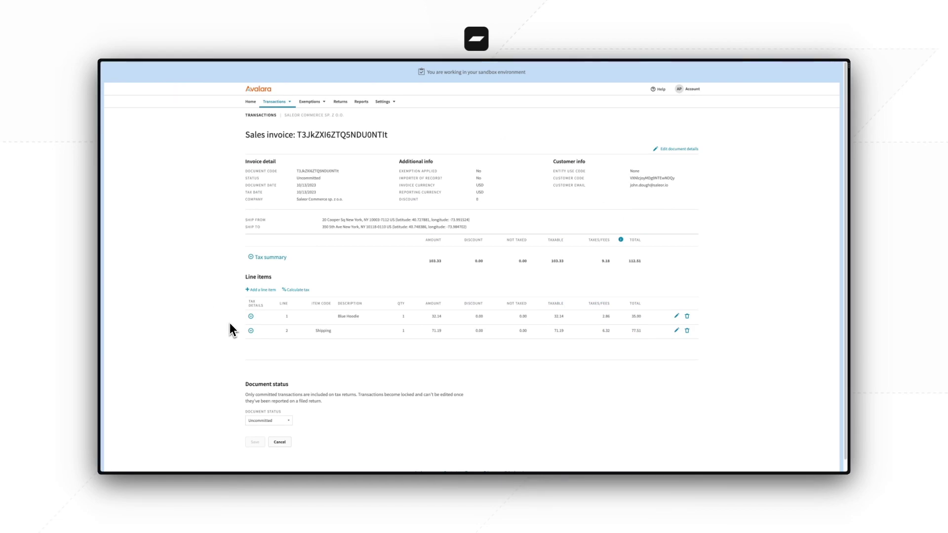
# Switch to Avalara and expand the tax details of the Blue Hoodie line in the sales invoice
pyautogui.click(251, 318)
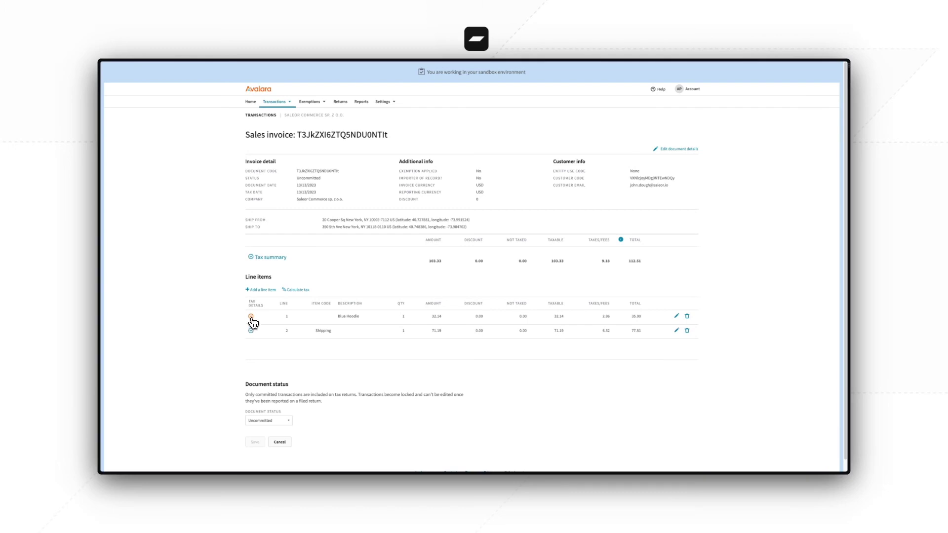